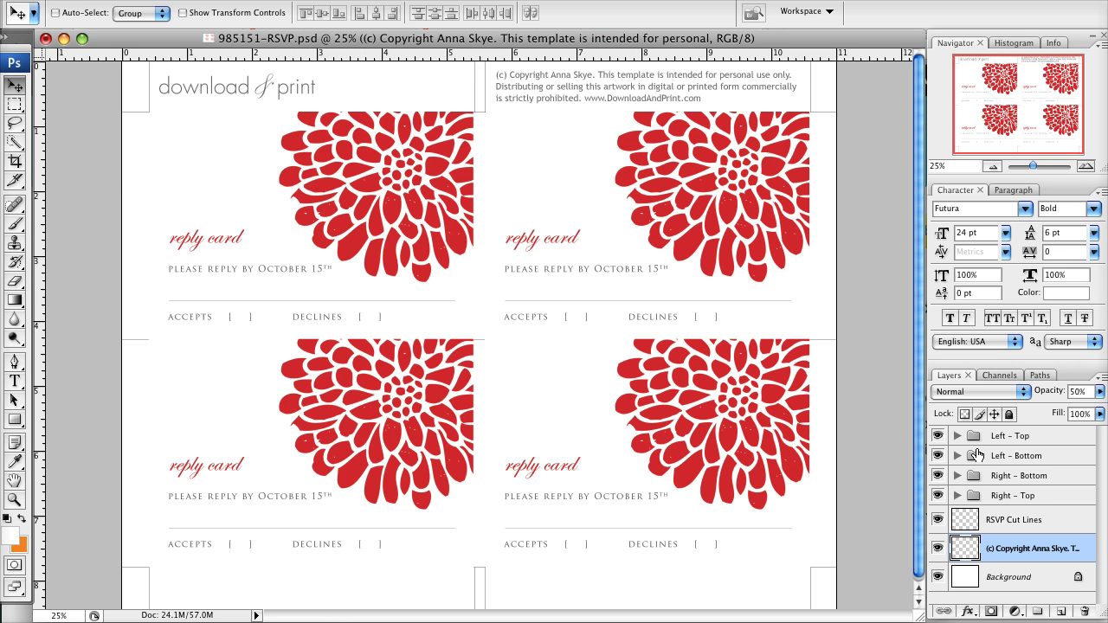
- Expand the Left - Top card group and select its Flower copy 3 layer
left_click(1020, 438)
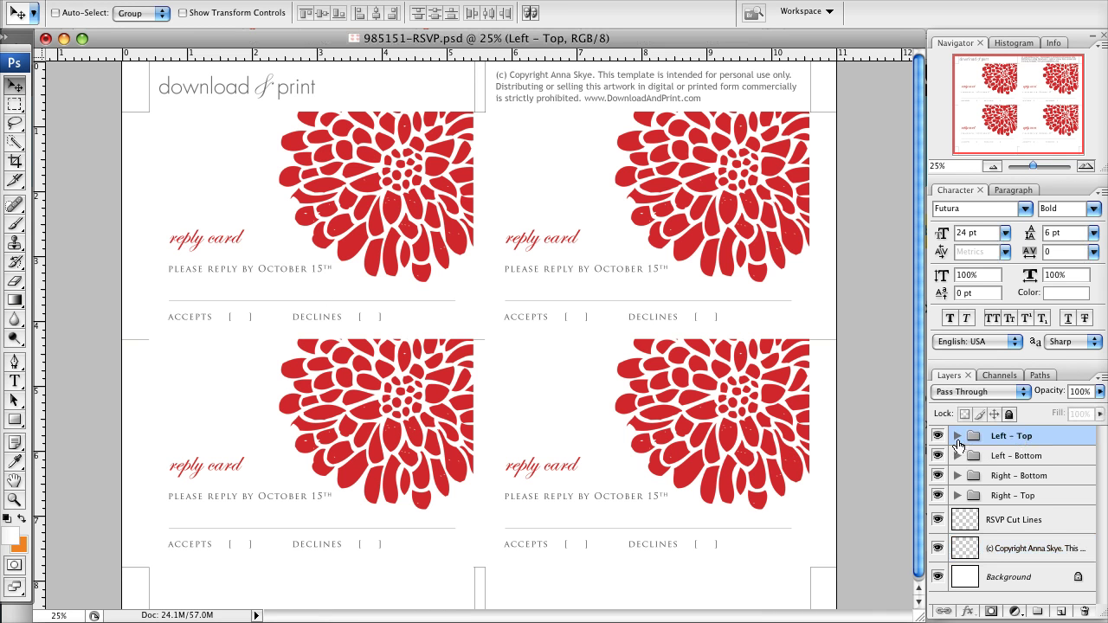
left_click(957, 436)
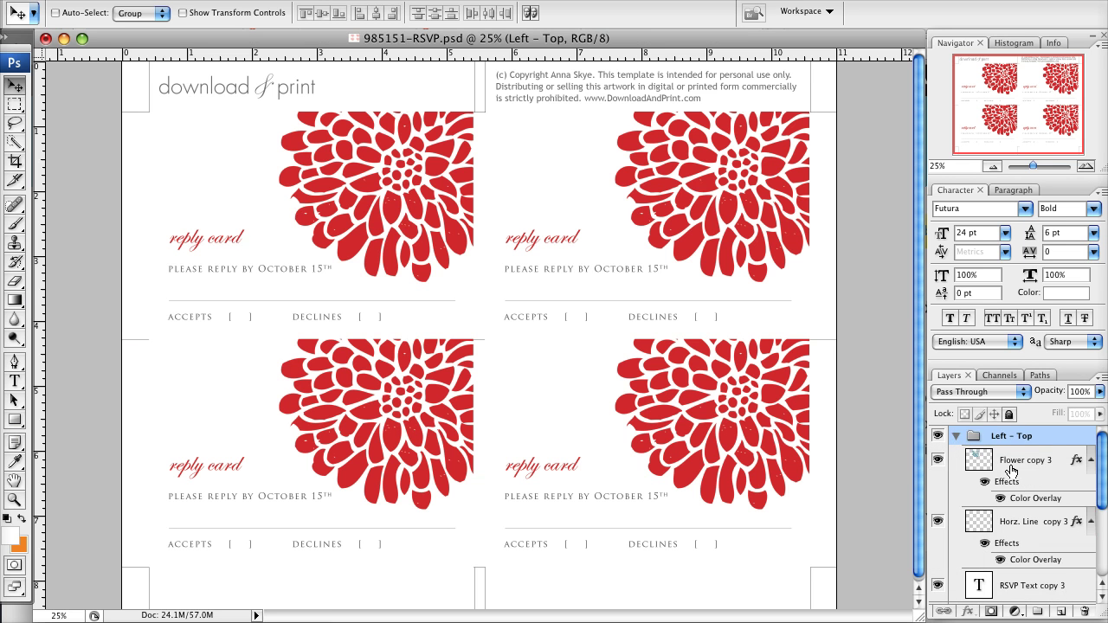
scroll(1011, 469, "down", 1)
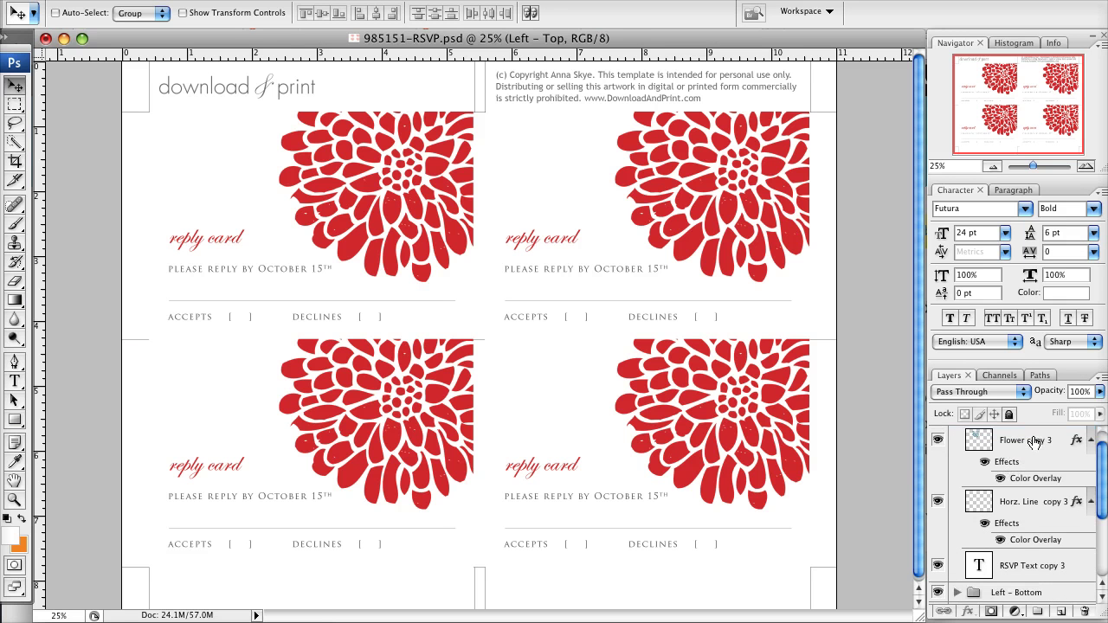
left_click(1032, 441)
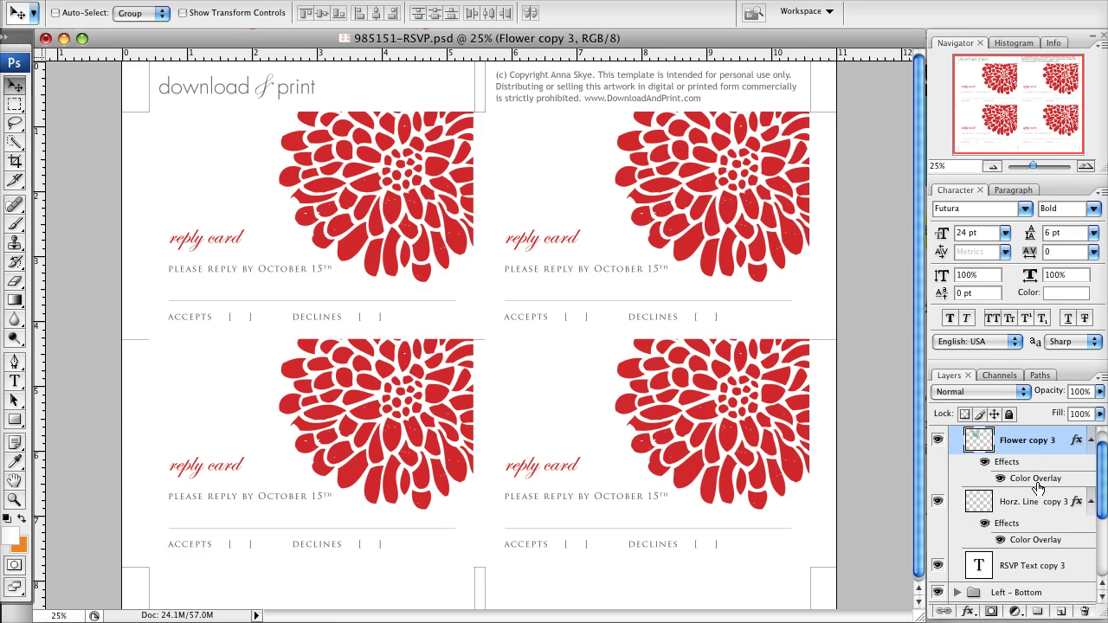
key("h")
- Change Flower copy 3's Color Overlay from red to light aqua #88d9de
double_click(1036, 479)
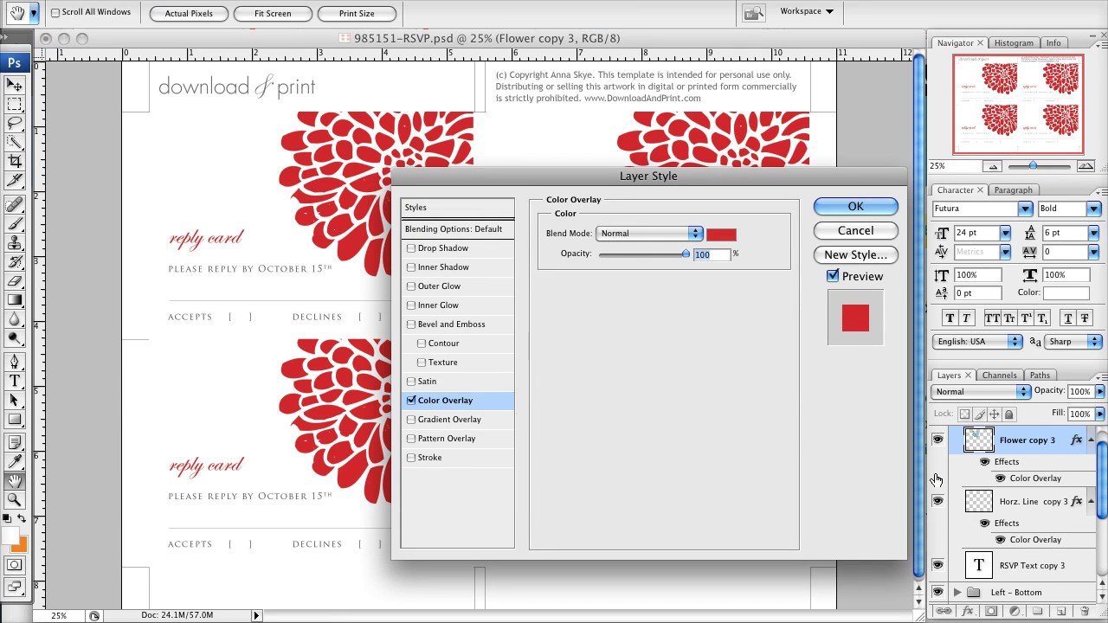
left_click(724, 235)
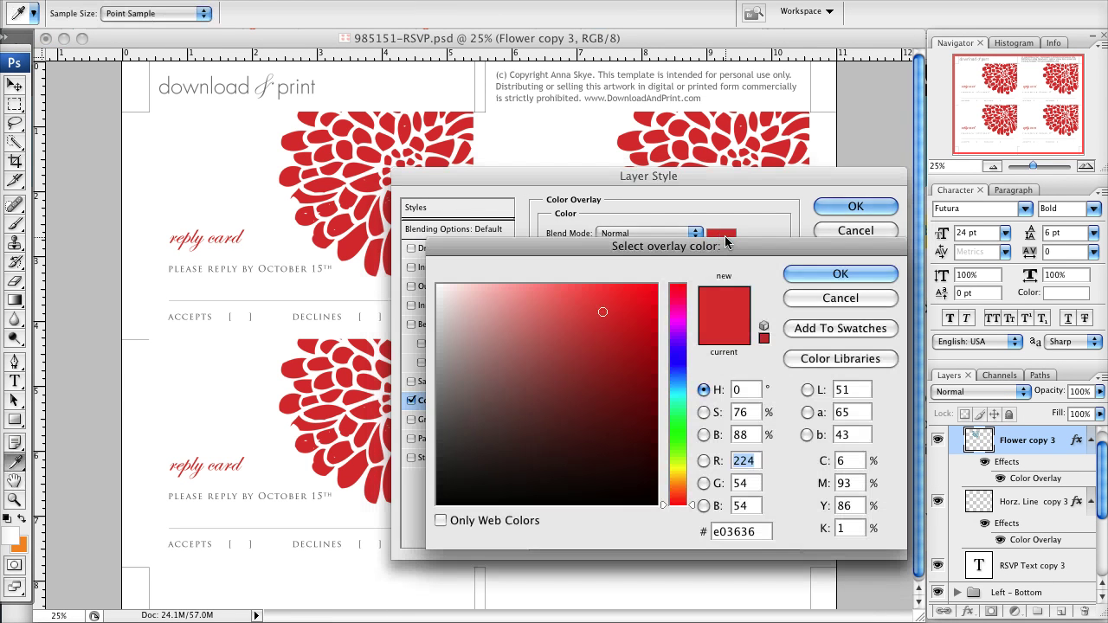
left_click(679, 391)
left_click(525, 341)
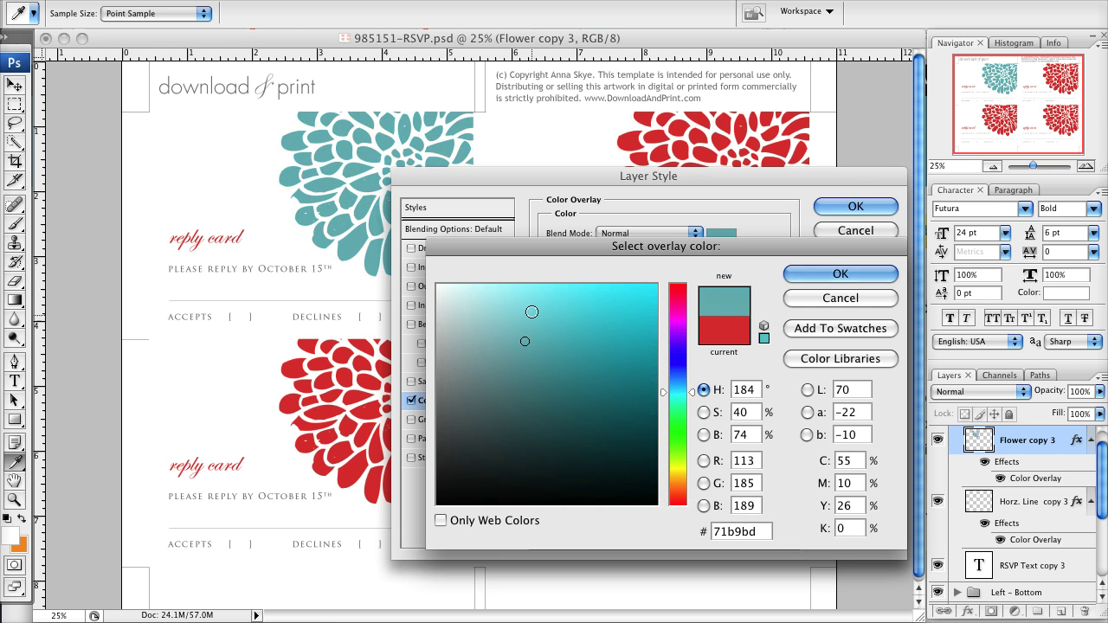
left_click(522, 312)
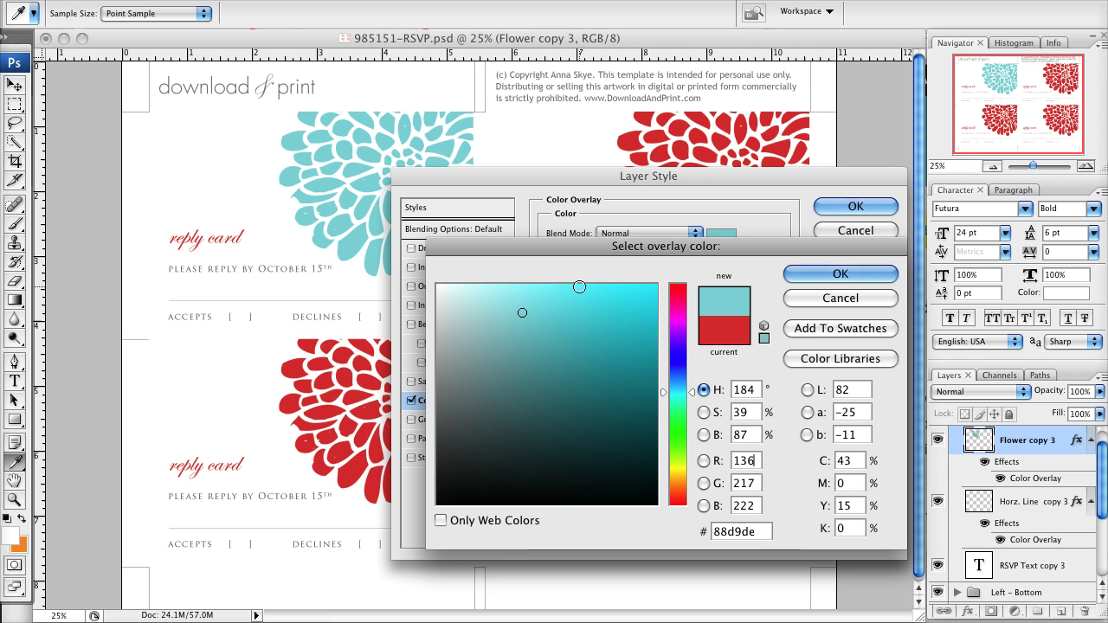
left_click(838, 275)
left_click(838, 206)
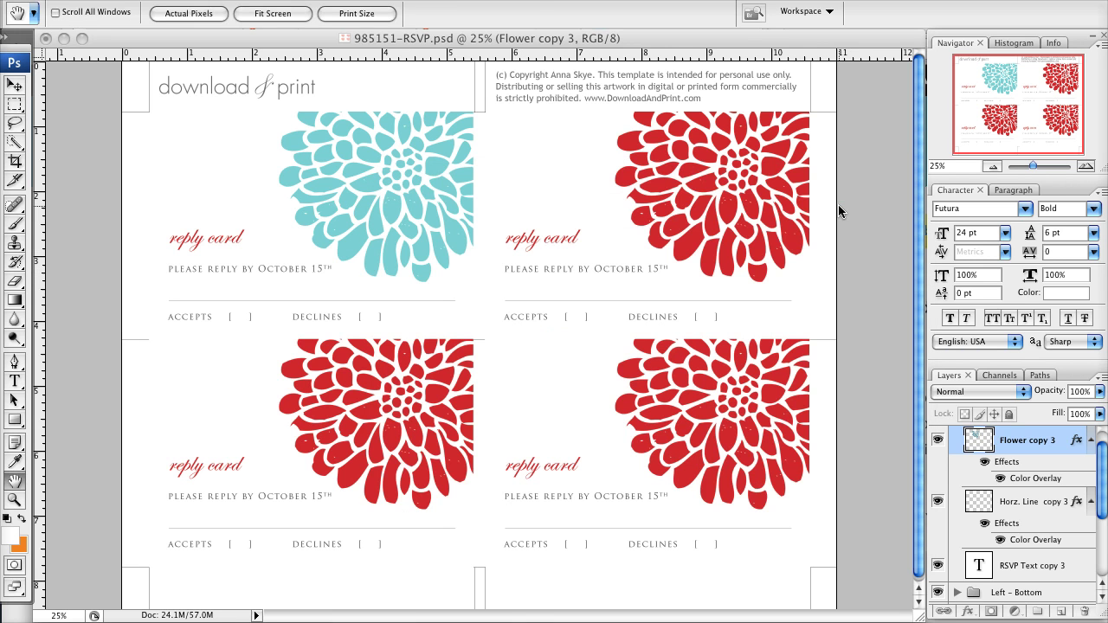
- Collapse Left - Top, expand the Right - Top group and select its Flower layer
scroll(1083, 489, "up", 1)
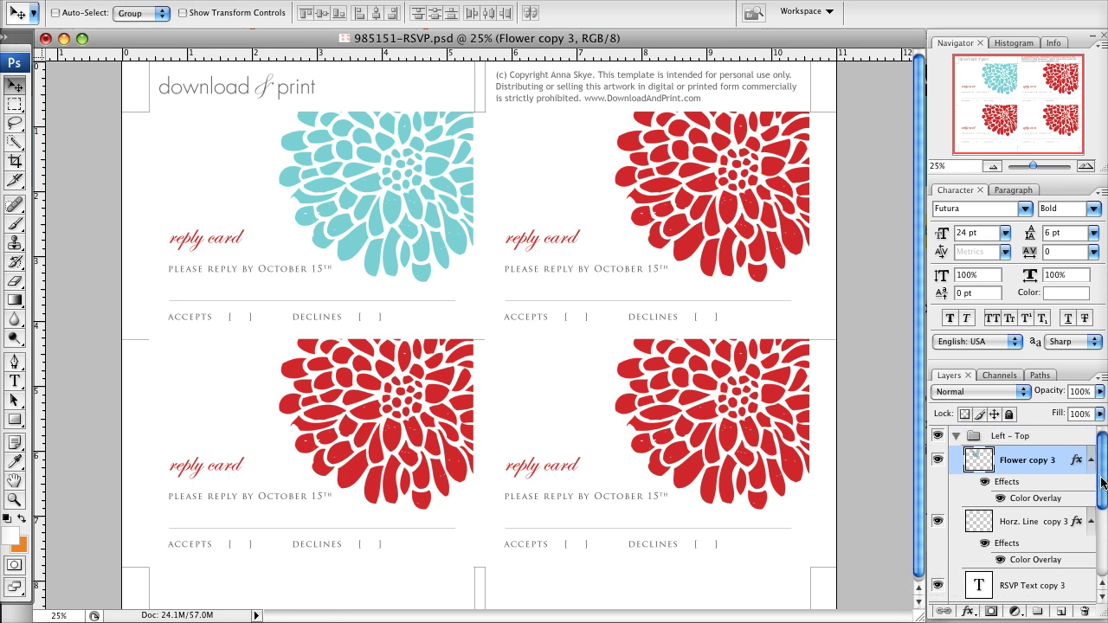
left_click(955, 438)
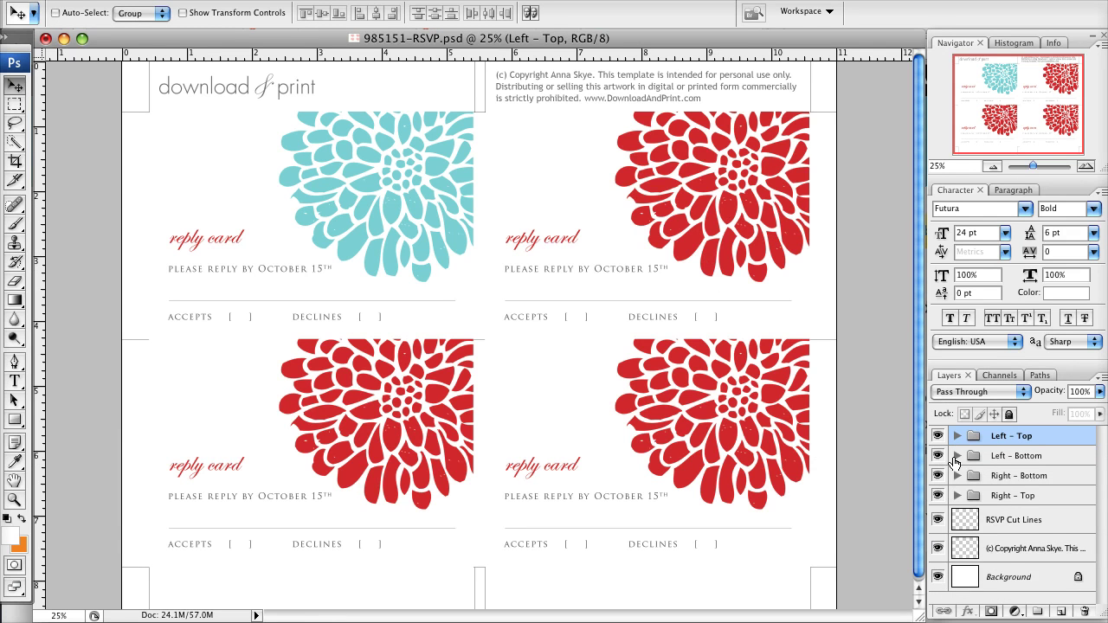
left_click(956, 456)
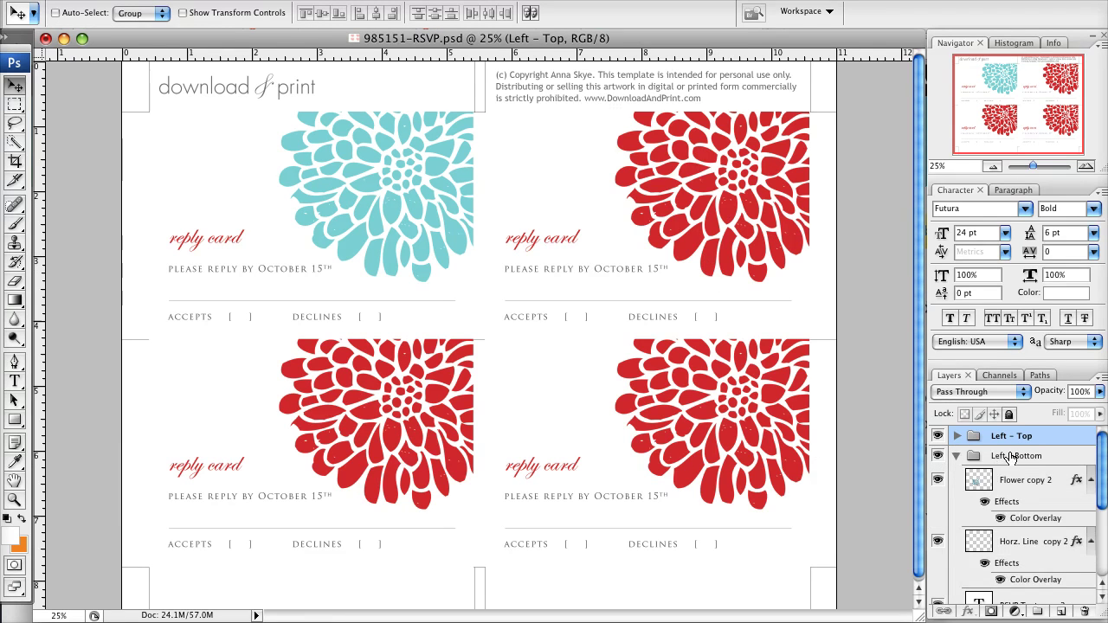
left_click(961, 456)
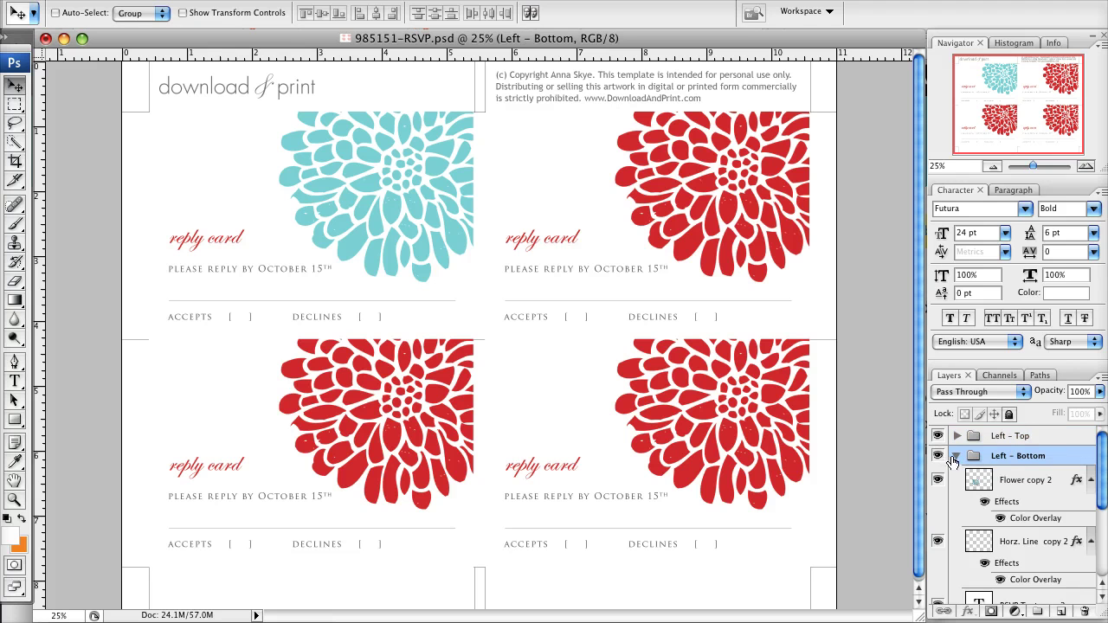
left_click(955, 456)
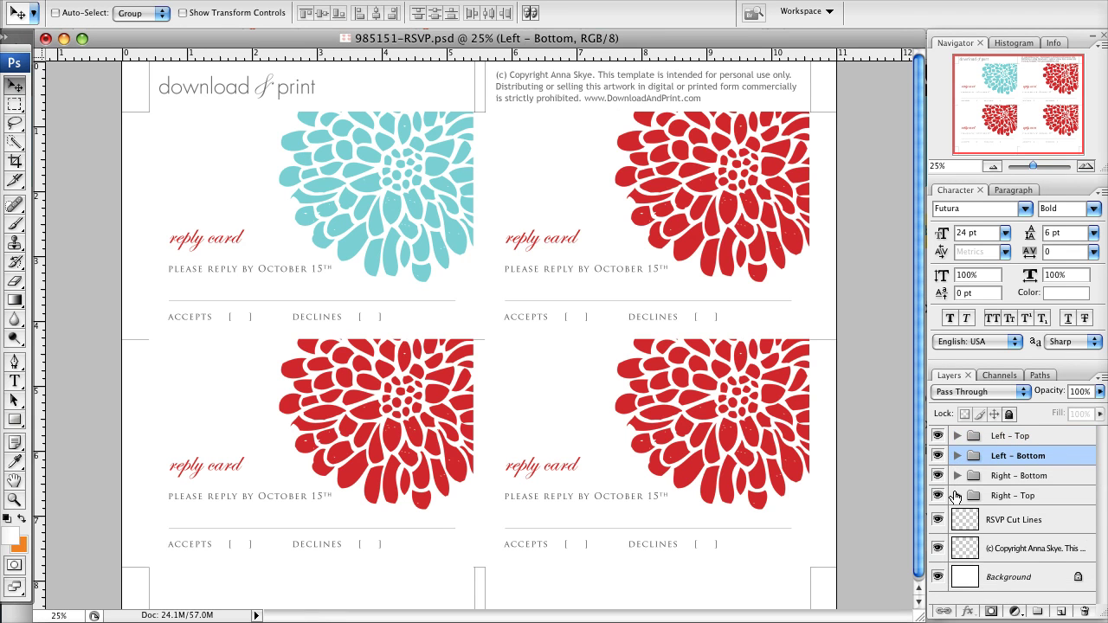
left_click(955, 495)
scroll(995, 489, "down", 2)
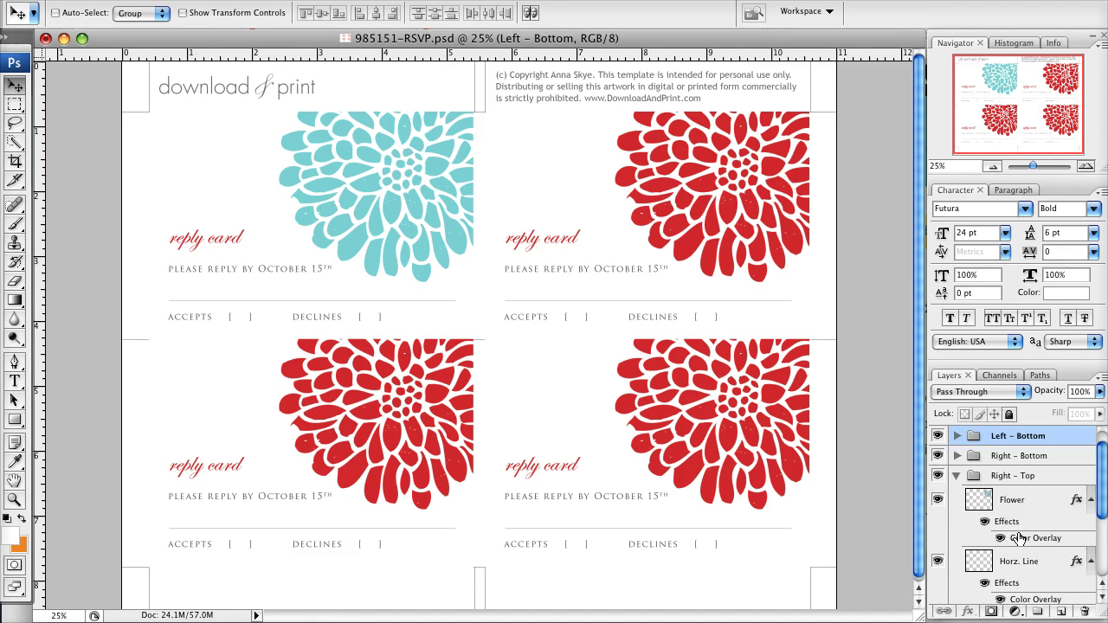
left_click(1021, 486)
- Change the Right - Top Flower's Color Overlay from red to a pale yellow
double_click(1021, 520)
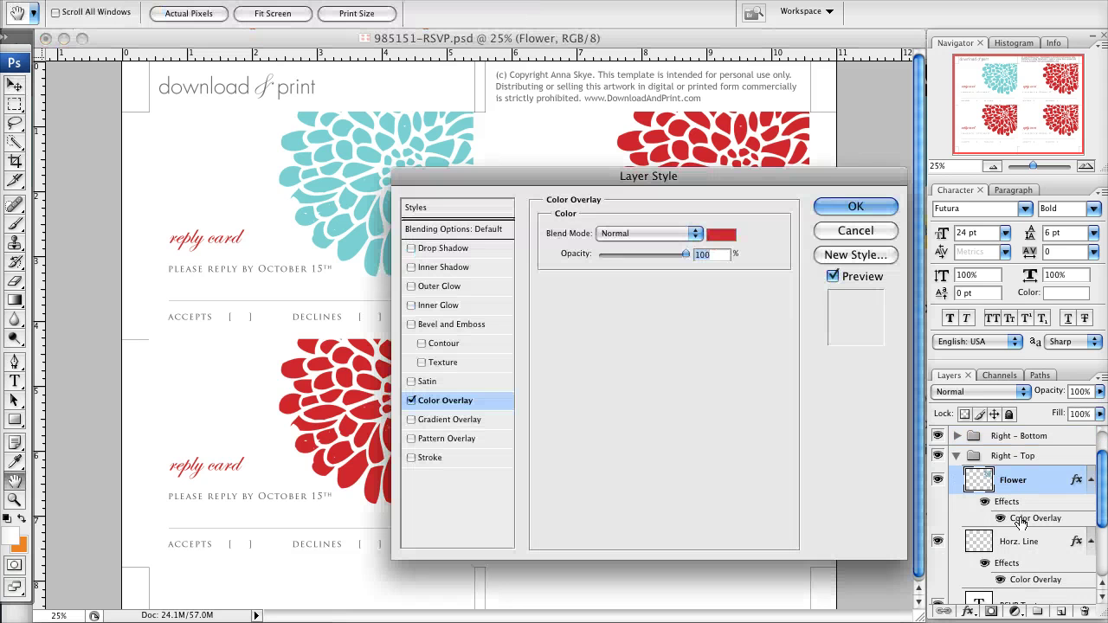
left_click(721, 234)
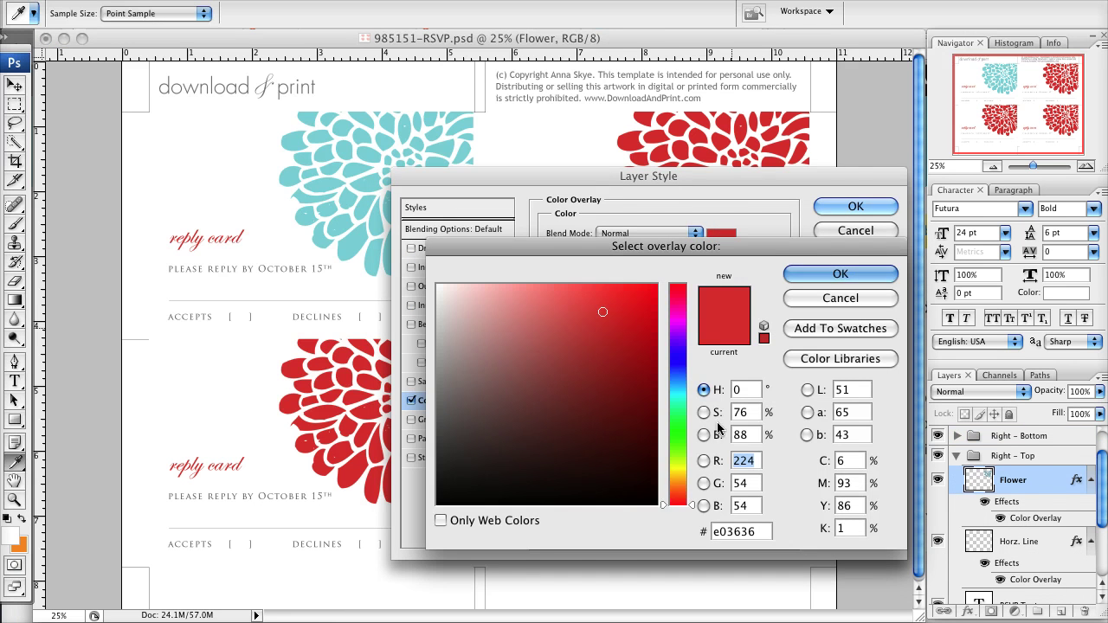
left_click(678, 468)
left_click(559, 346)
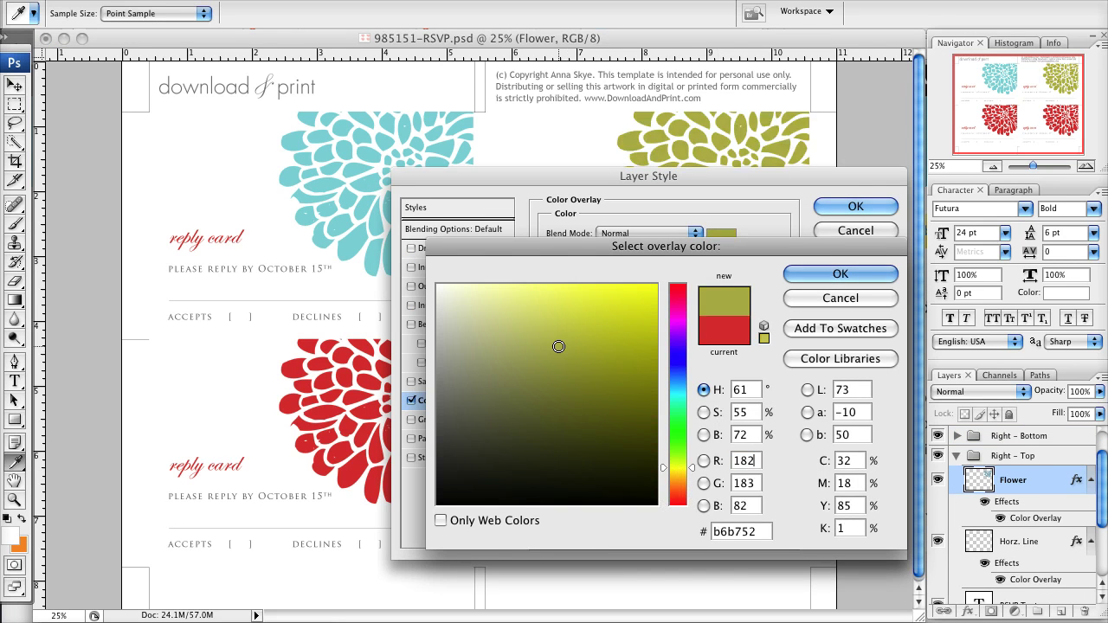
left_click(512, 312)
left_click(511, 287)
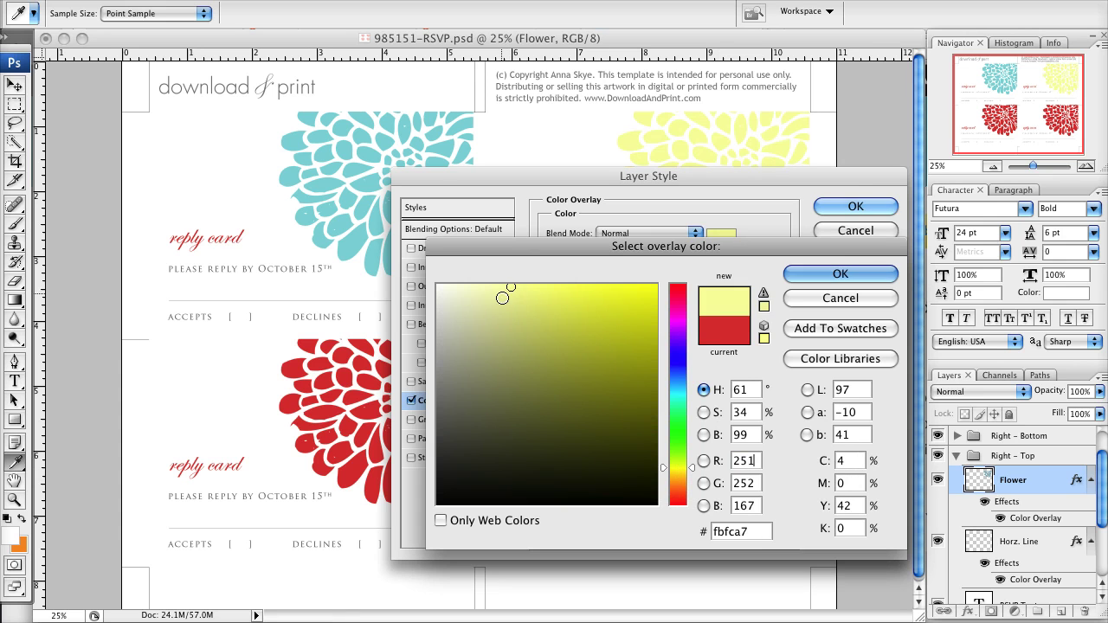
left_click(502, 305)
left_click(890, 275)
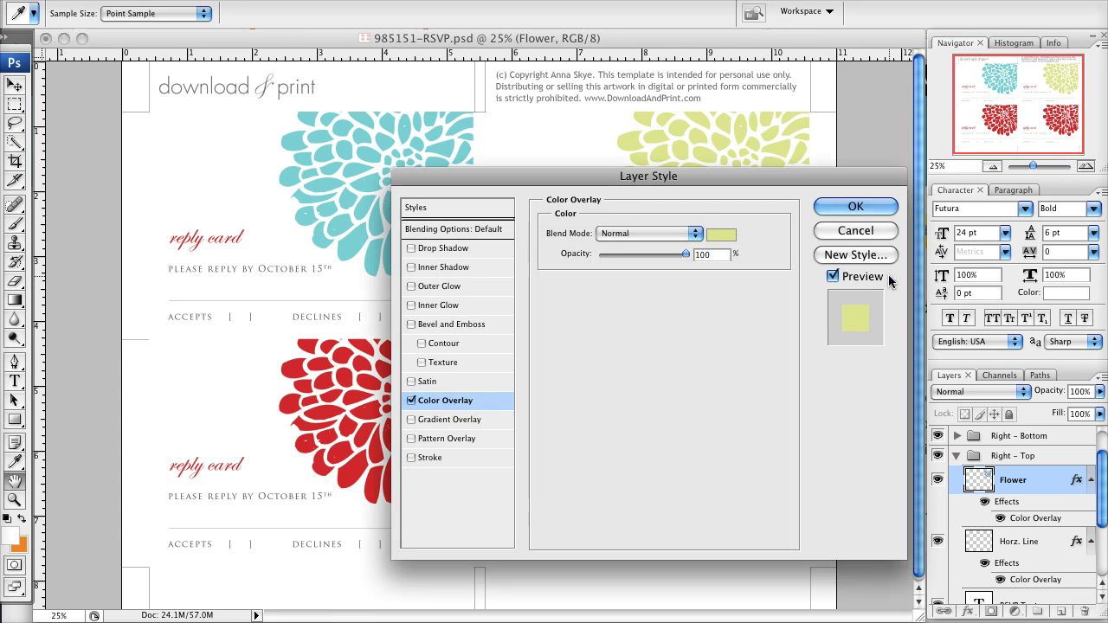
left_click(867, 211)
key("v")
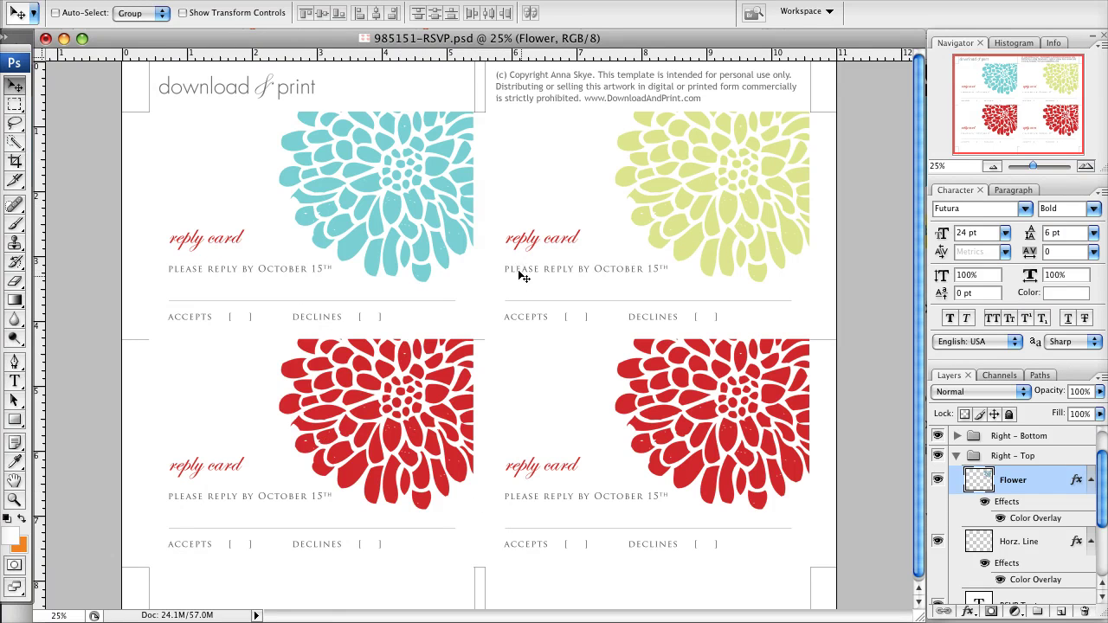
- Open File > Print and leave Scale to Fit Media unchecked, printing at 92.67%
left_click(139, 0)
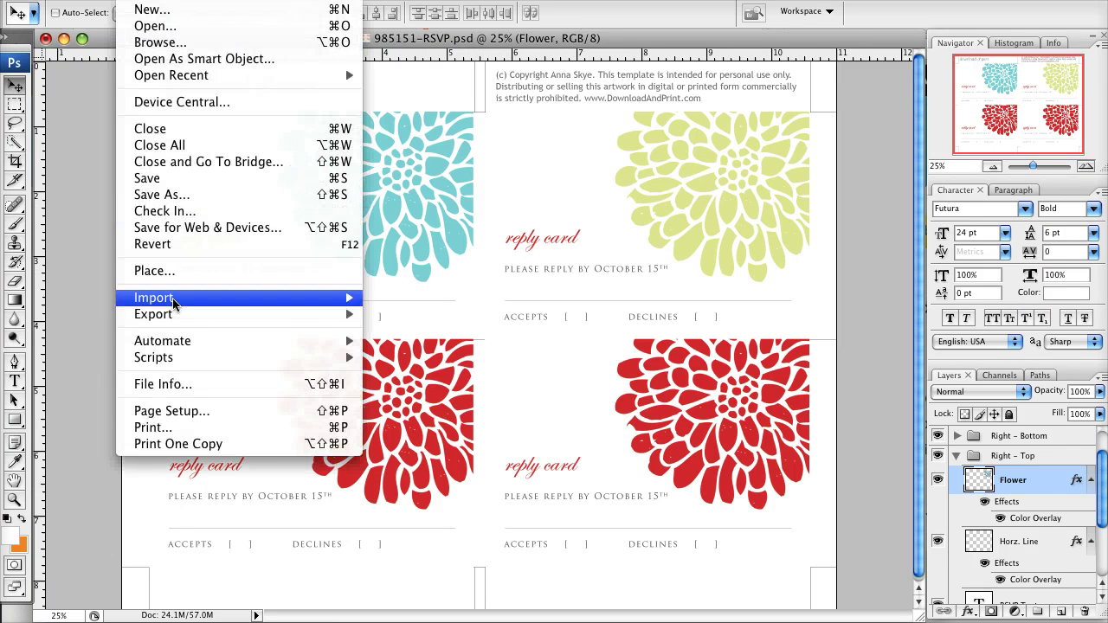
left_click(148, 428)
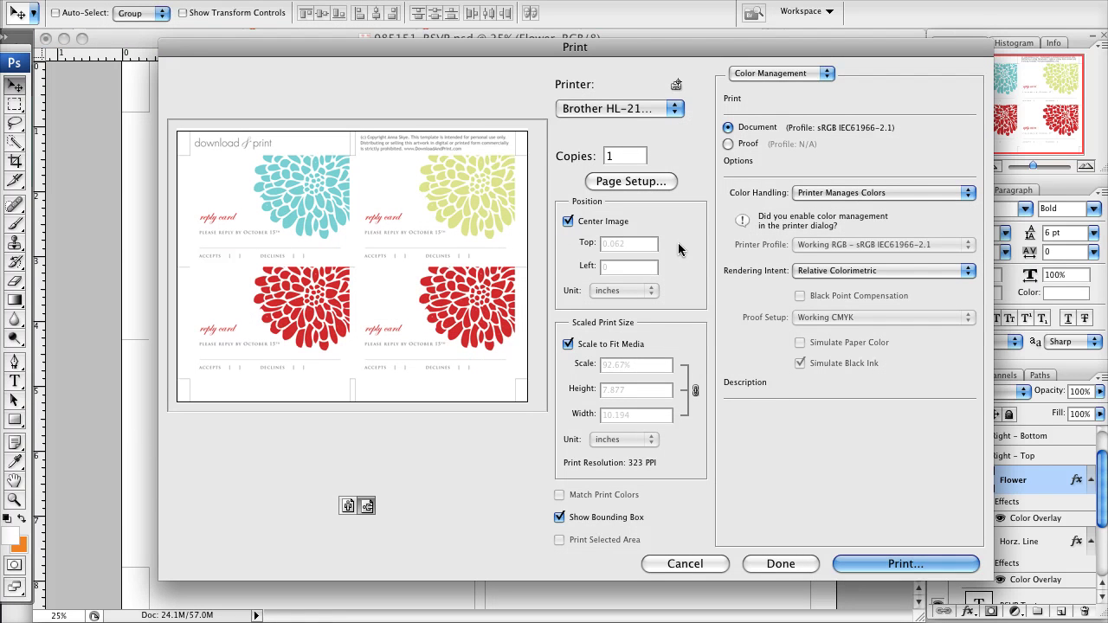
left_click(567, 345)
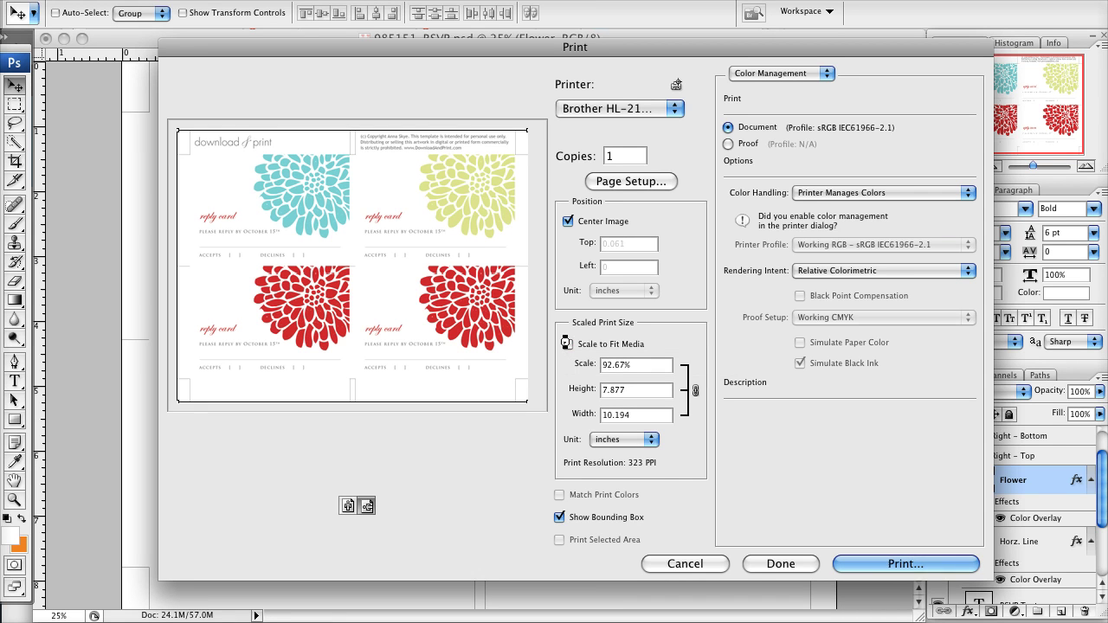
left_click(567, 344)
left_click(568, 344)
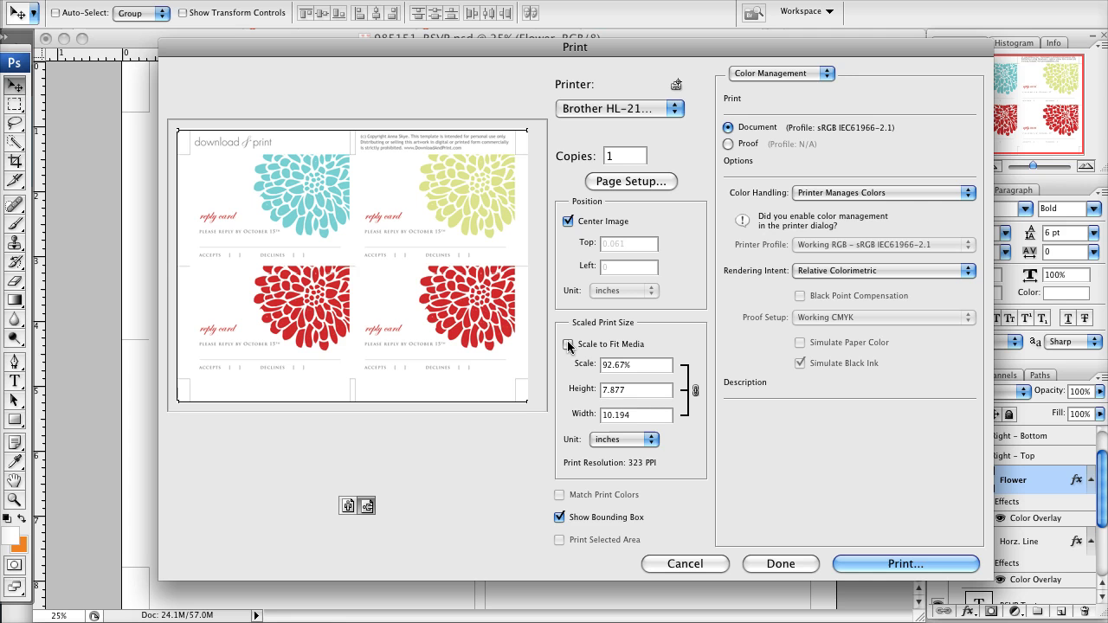
left_click(569, 345)
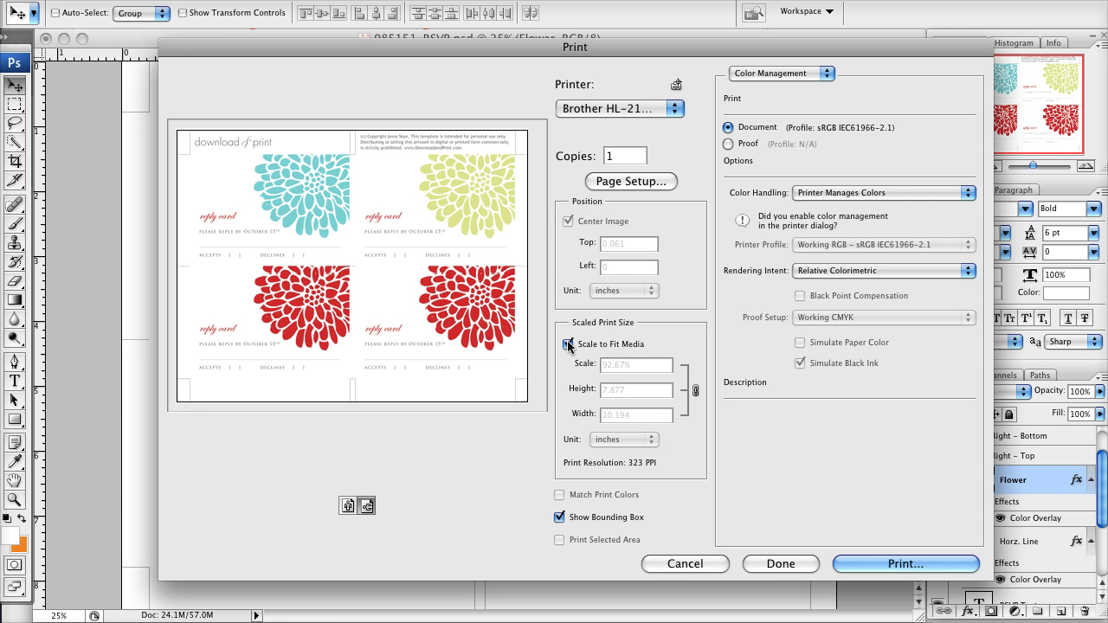
left_click(569, 344)
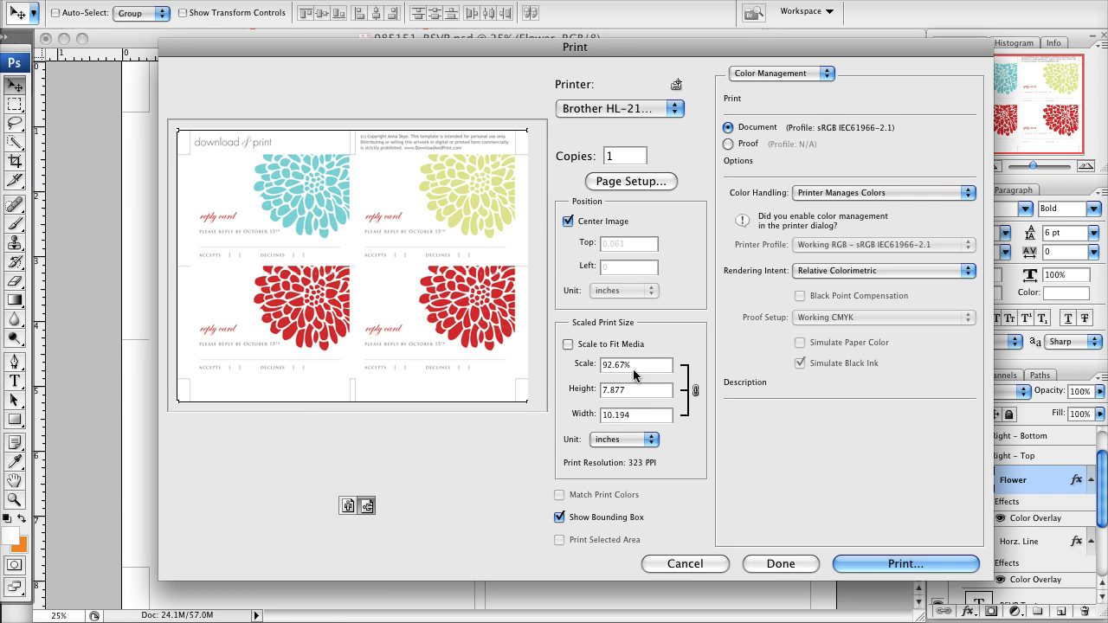